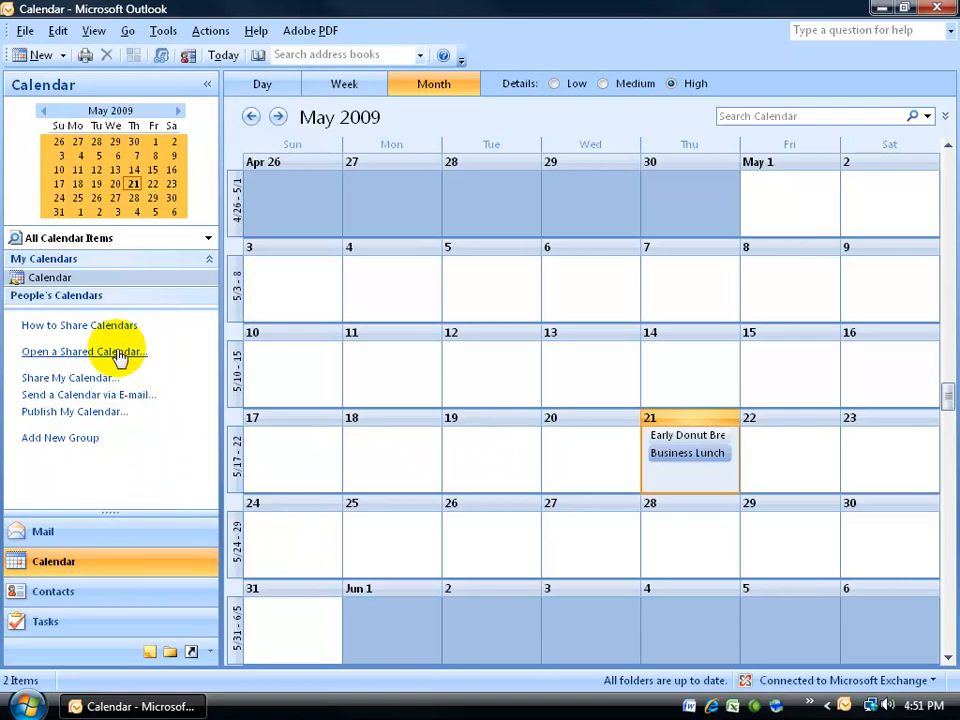
Open the colleague's shared calendar by choosing the first person listed in the Global Address List
click(62, 351)
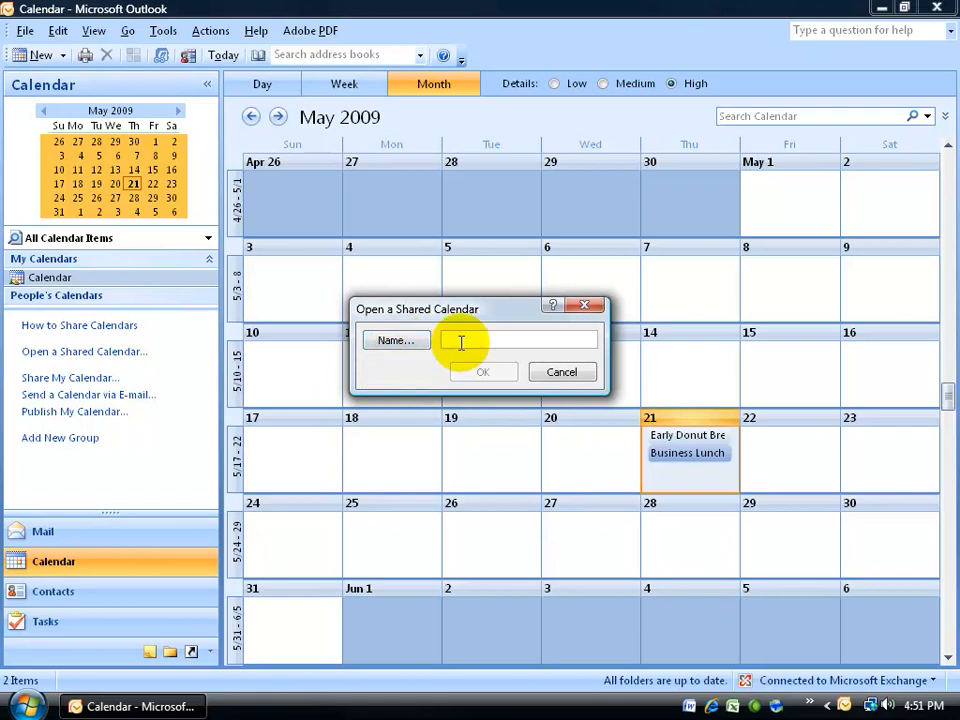
click(397, 340)
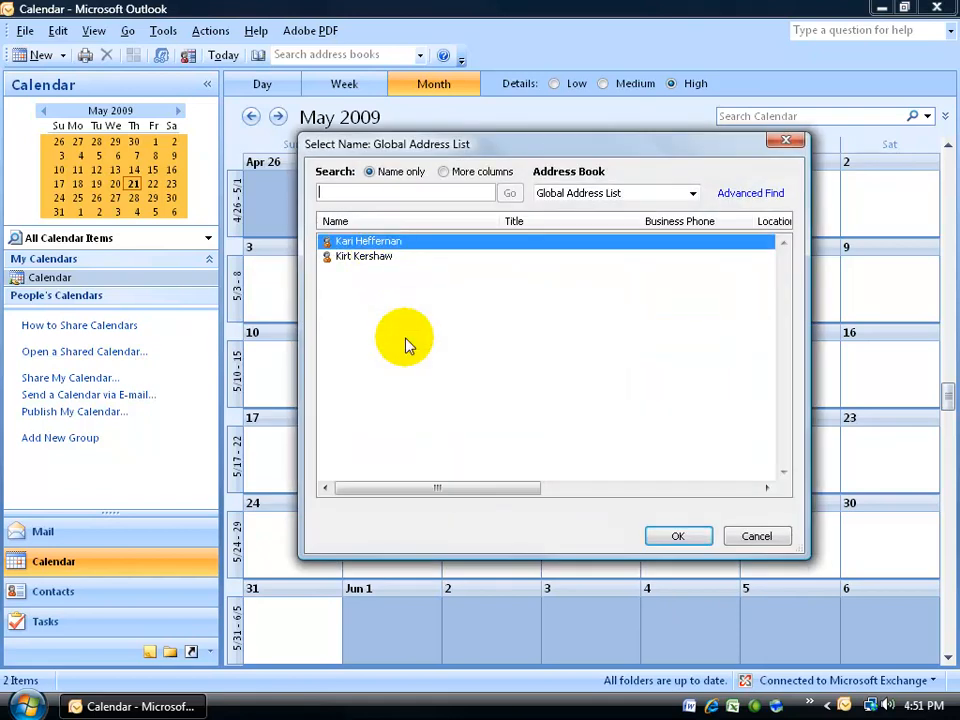
double_click(372, 243)
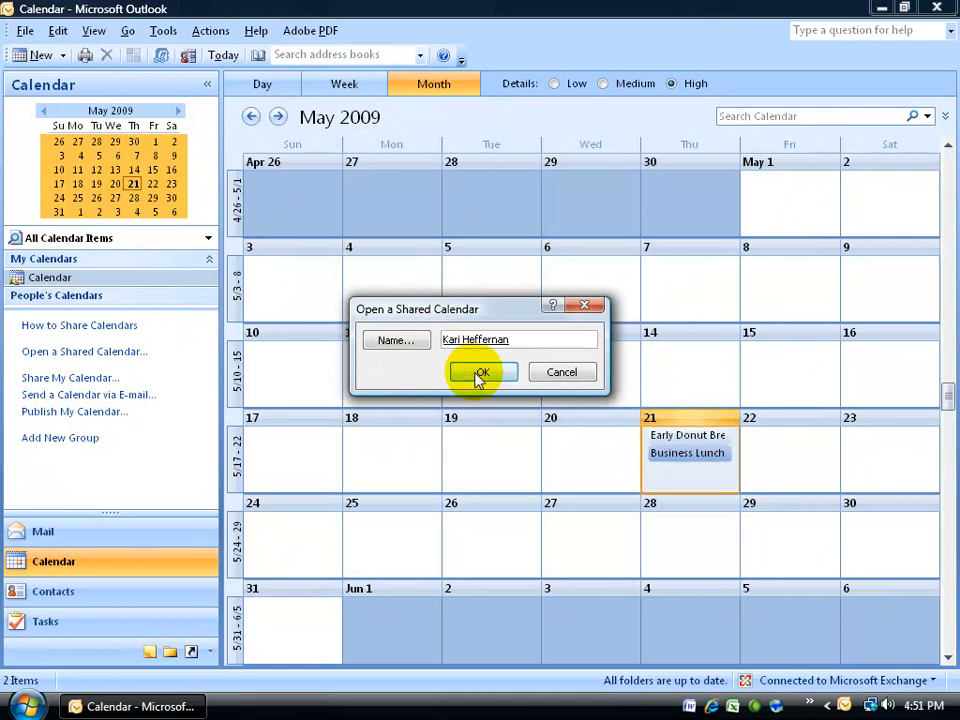
click(480, 373)
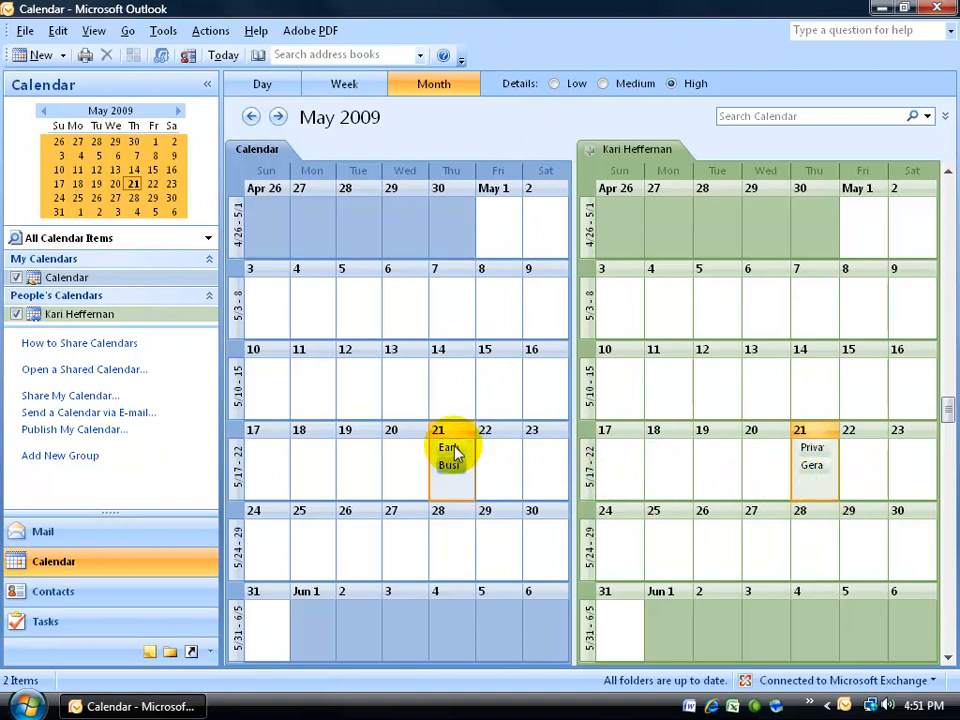
Overlay the colleague's shared calendar on the main calendar in the May 2009 month view
mouse_move(454, 453)
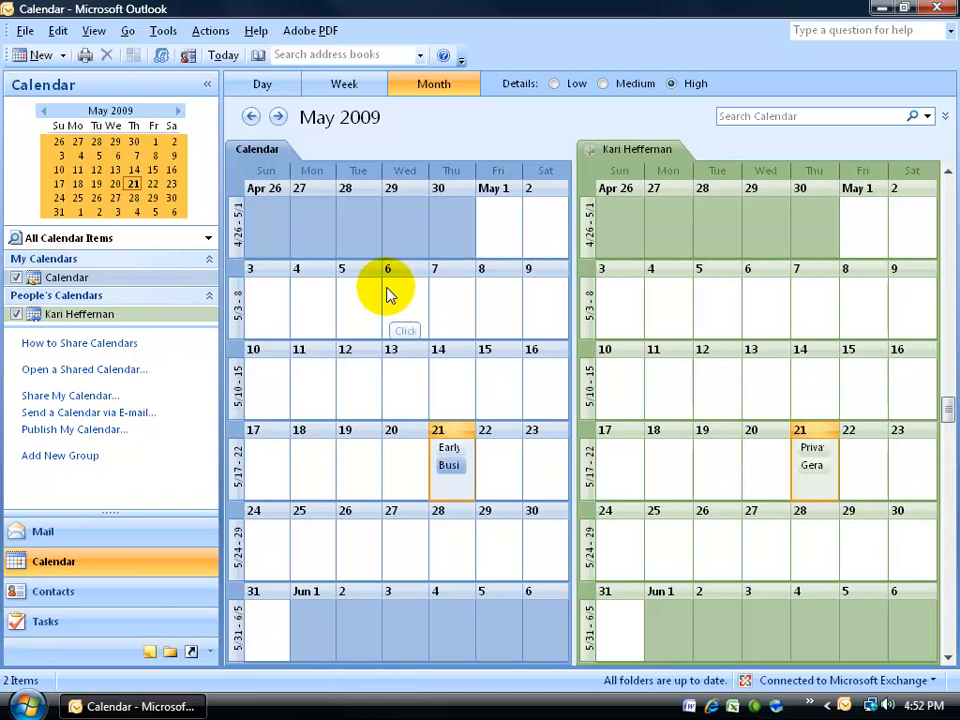
right_click(265, 155)
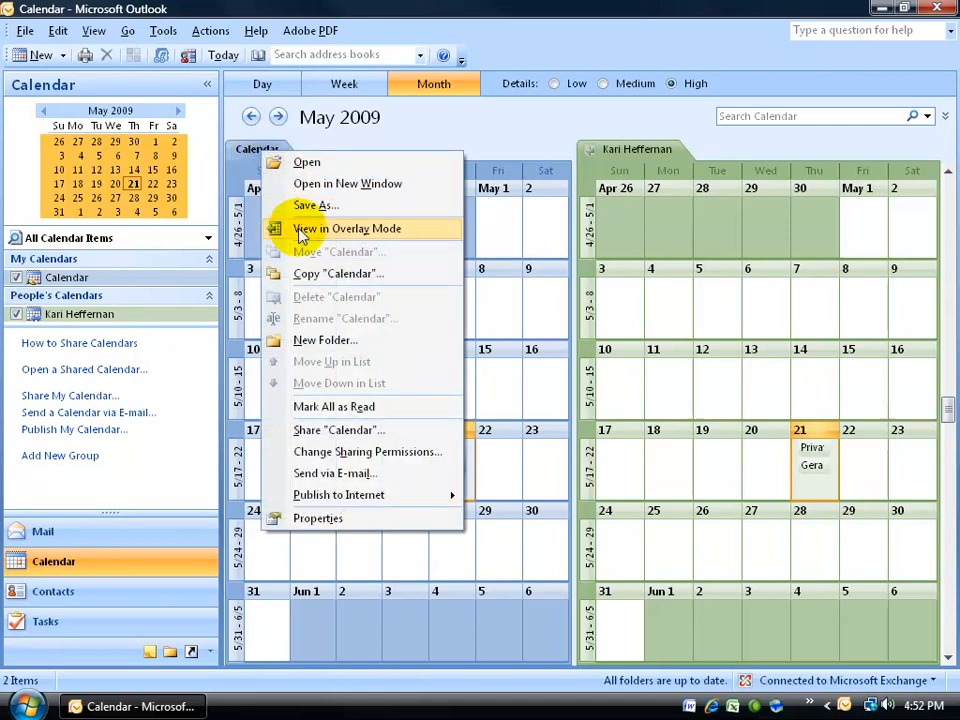
click(528, 130)
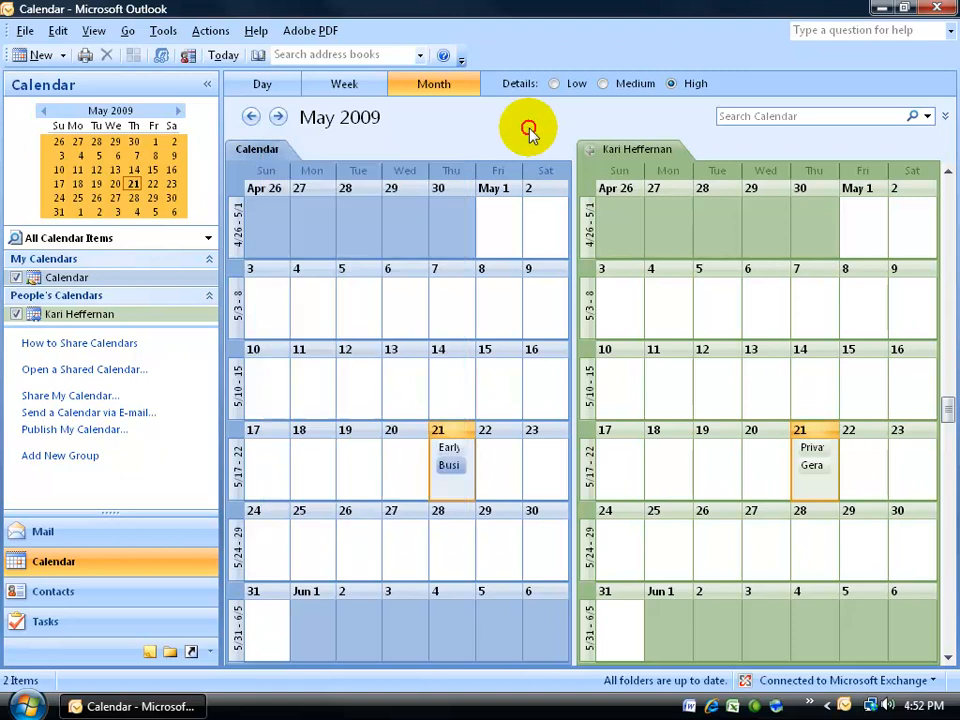
click(591, 153)
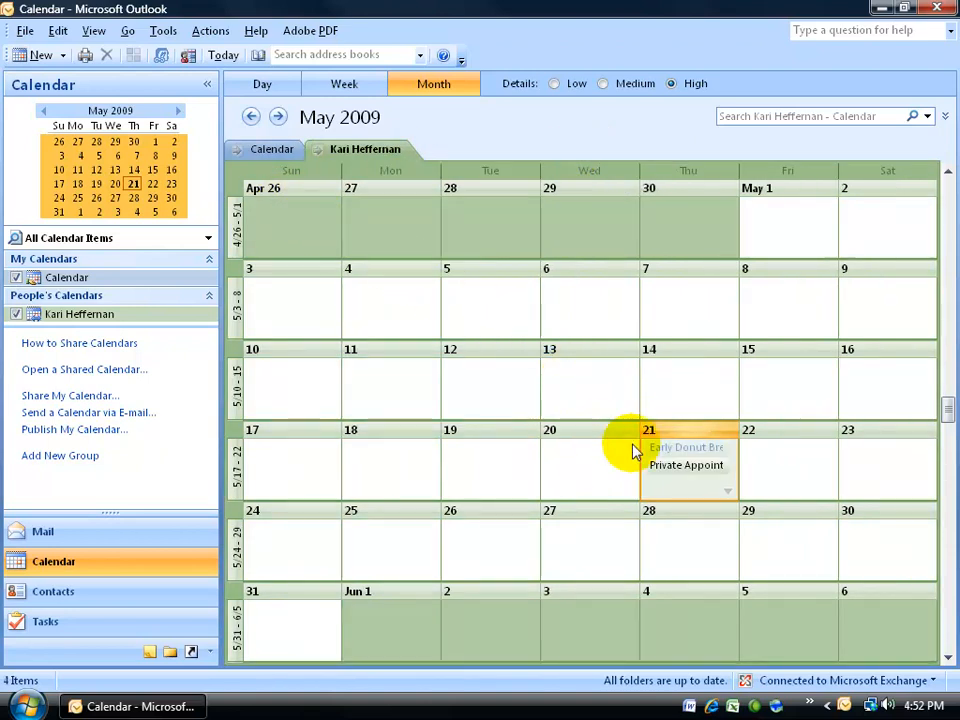
Open May 21, 2009 in day view and examine the overlaid appointments of both calendars from 8 am onward
mouse_move(678, 452)
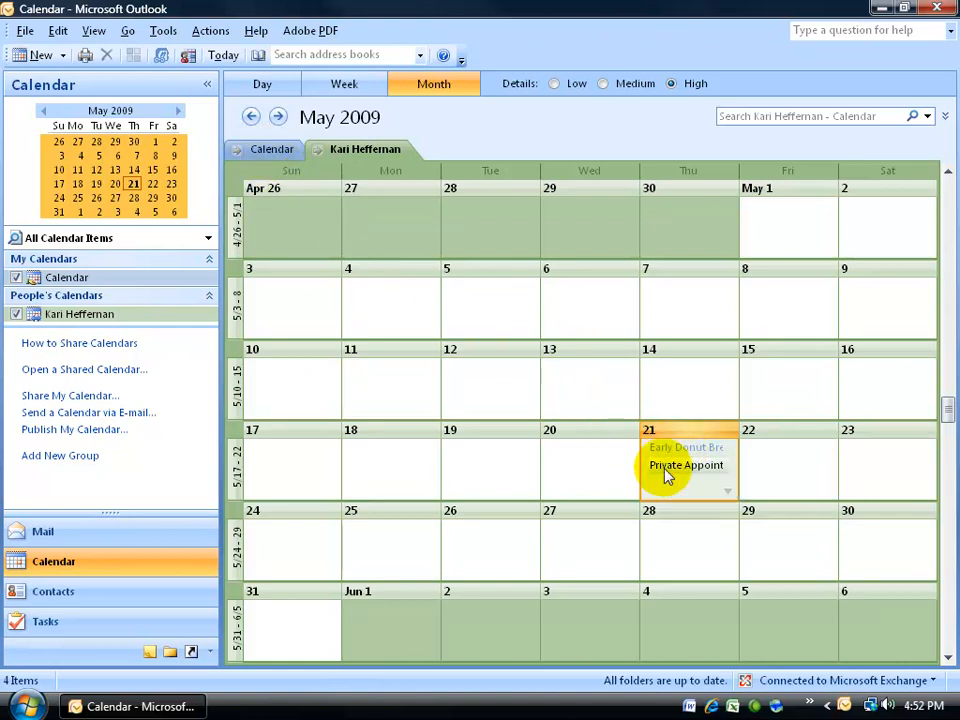
mouse_move(657, 470)
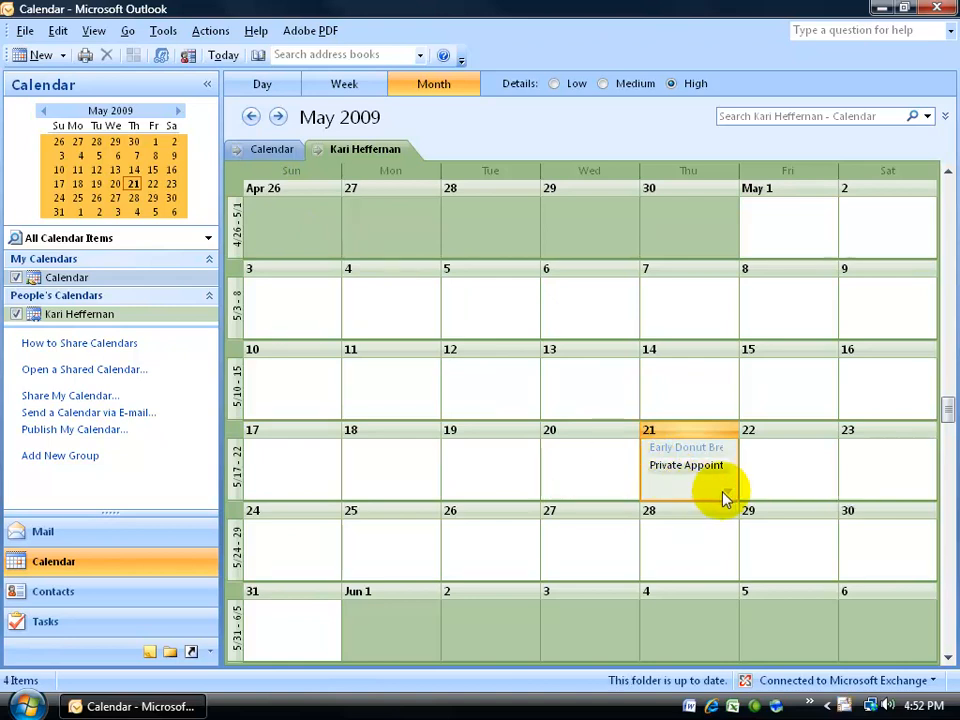
click(726, 491)
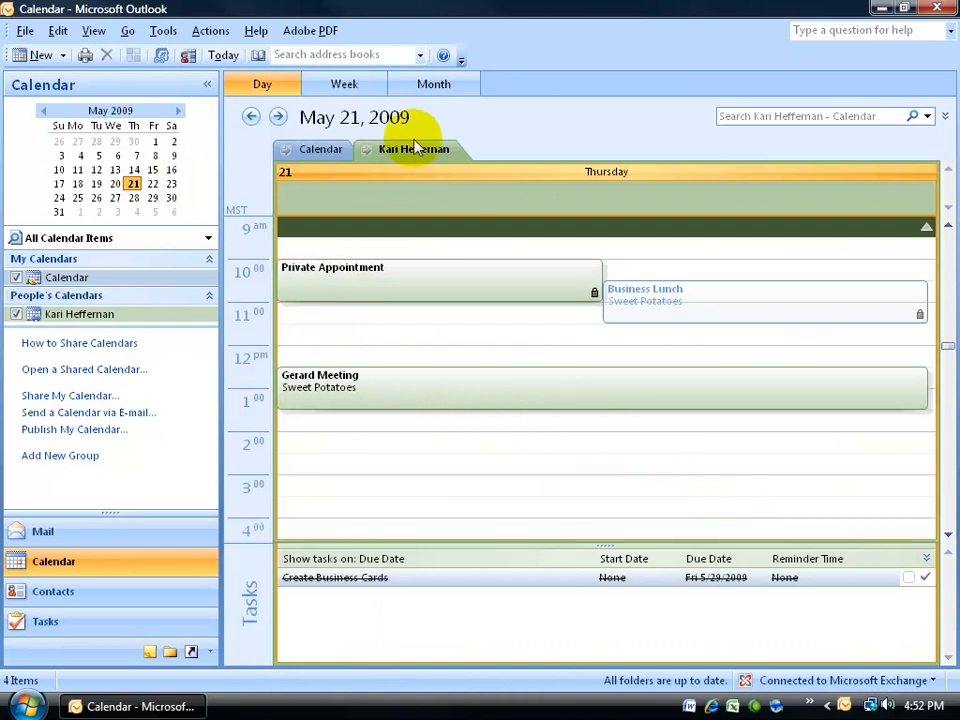
click(434, 84)
click(263, 85)
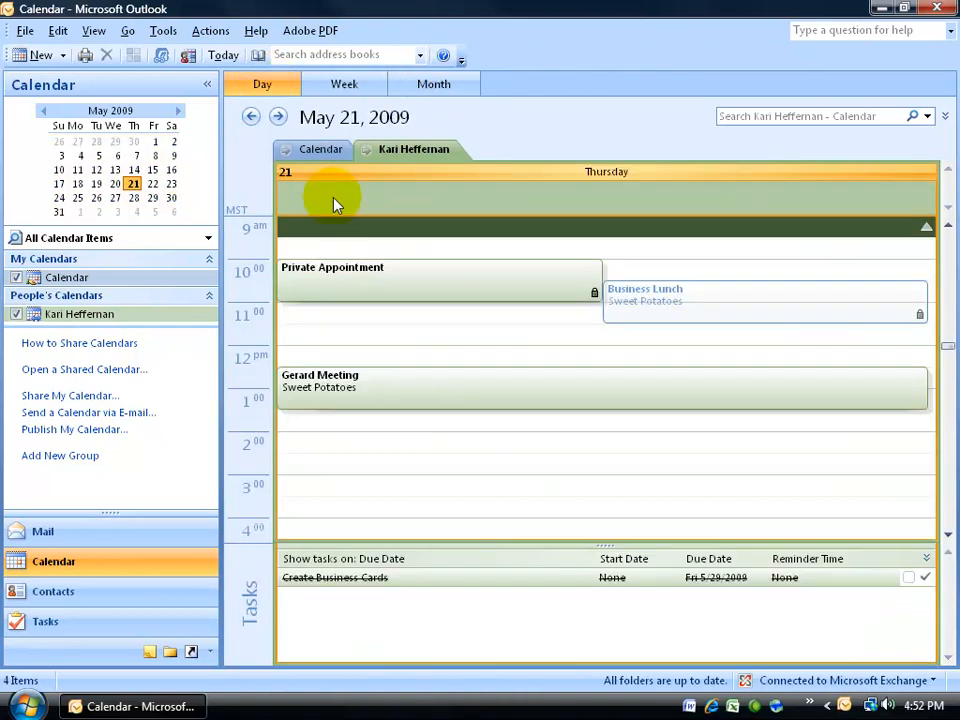
click(948, 225)
click(948, 225)
click(948, 225)
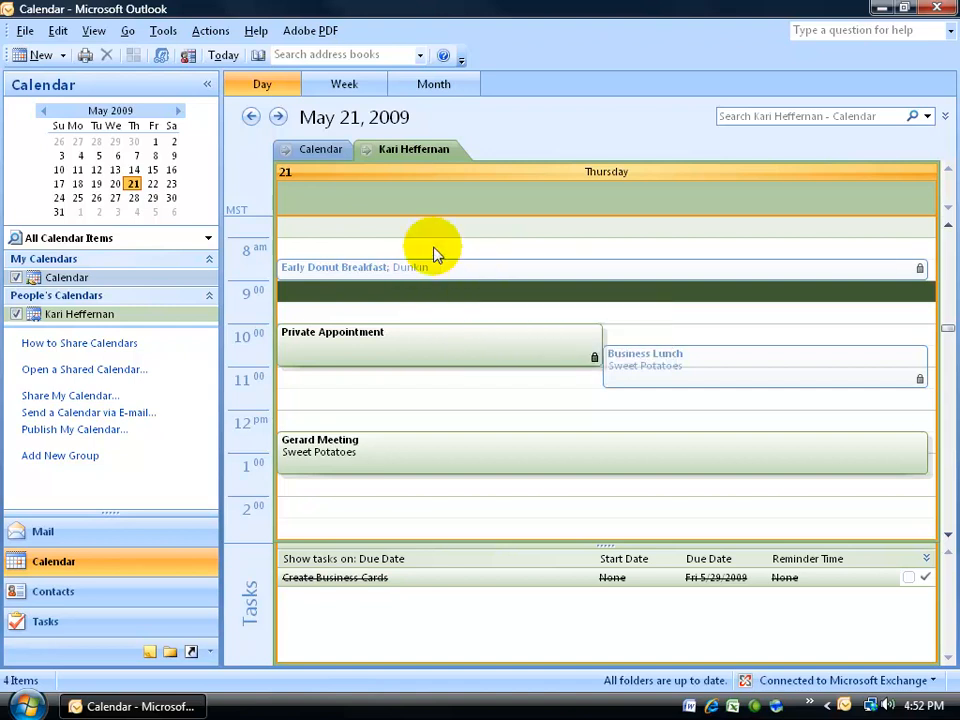
Bring the main calendar to the front and review the Create Business Cards task and the tasks due May 28, 2009
click(322, 157)
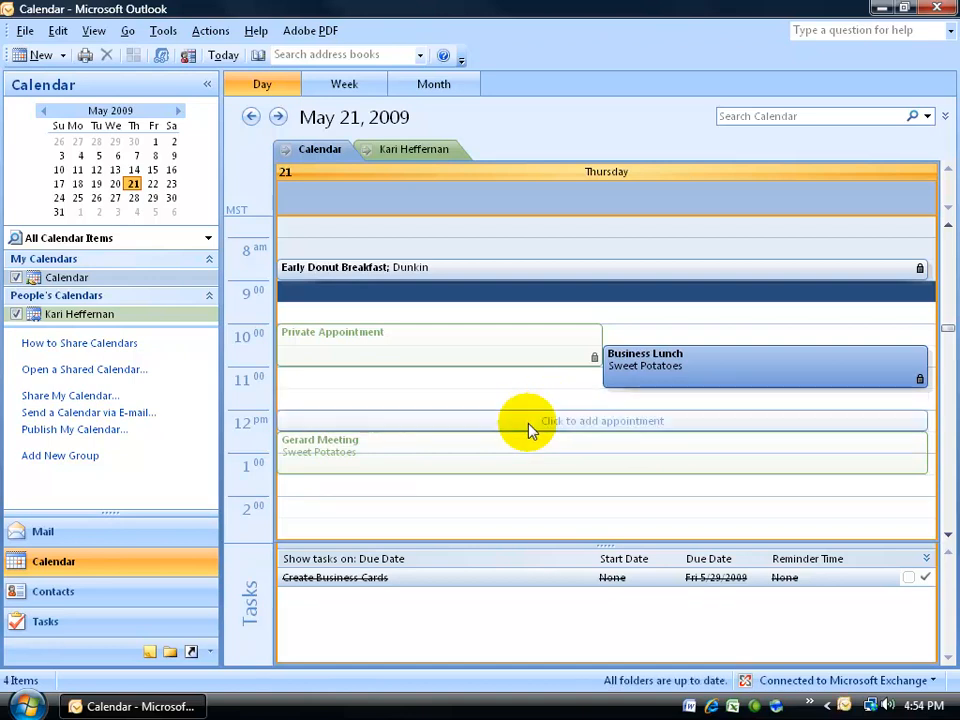
mouse_move(499, 580)
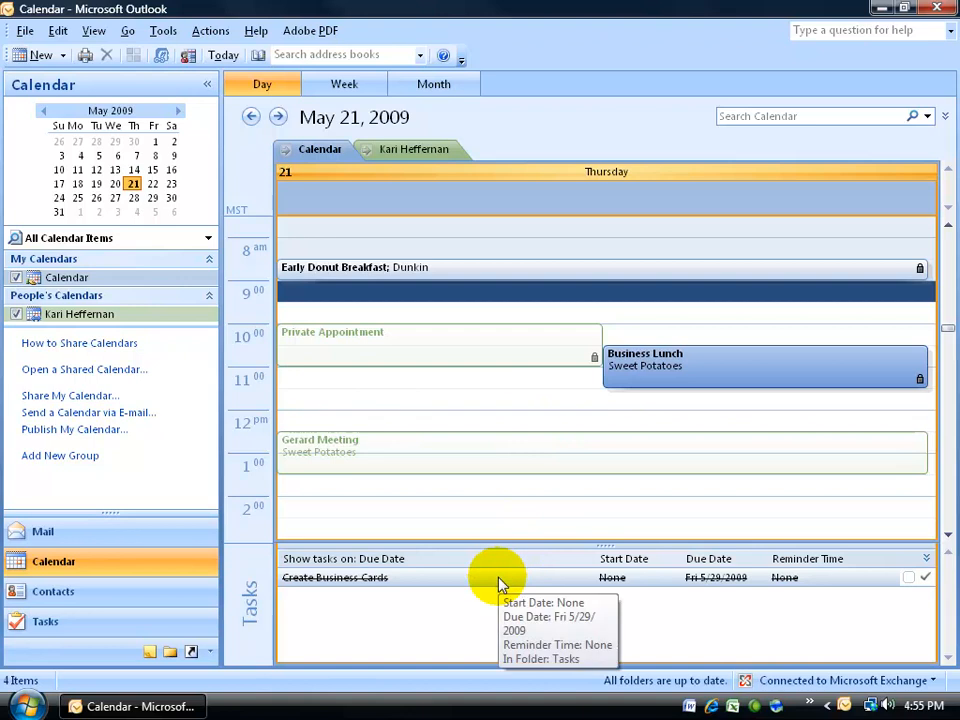
double_click(499, 579)
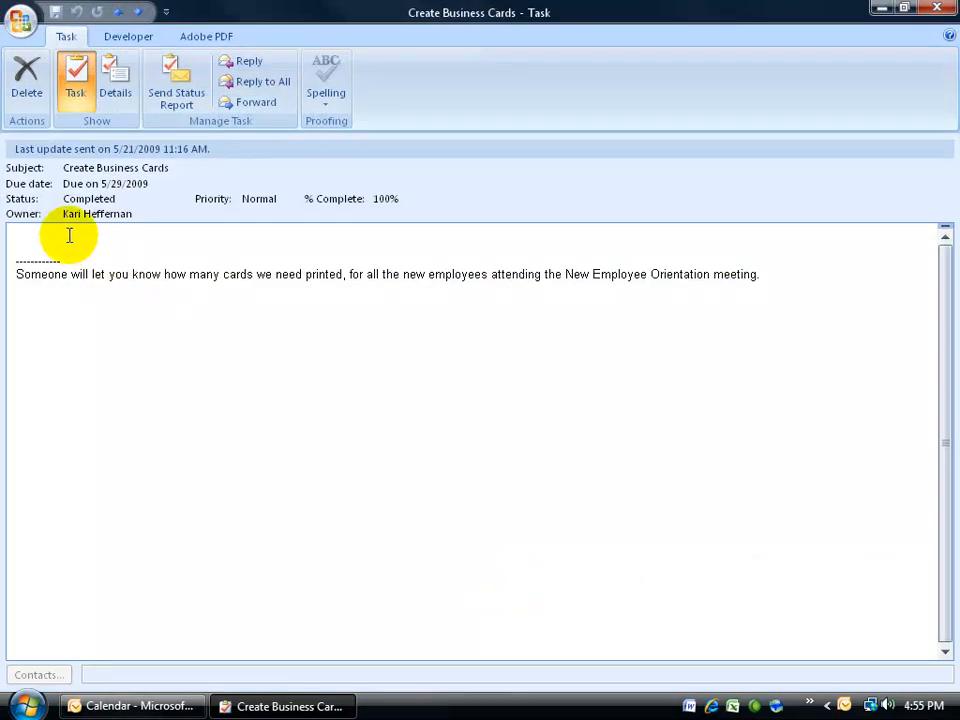
click(937, 8)
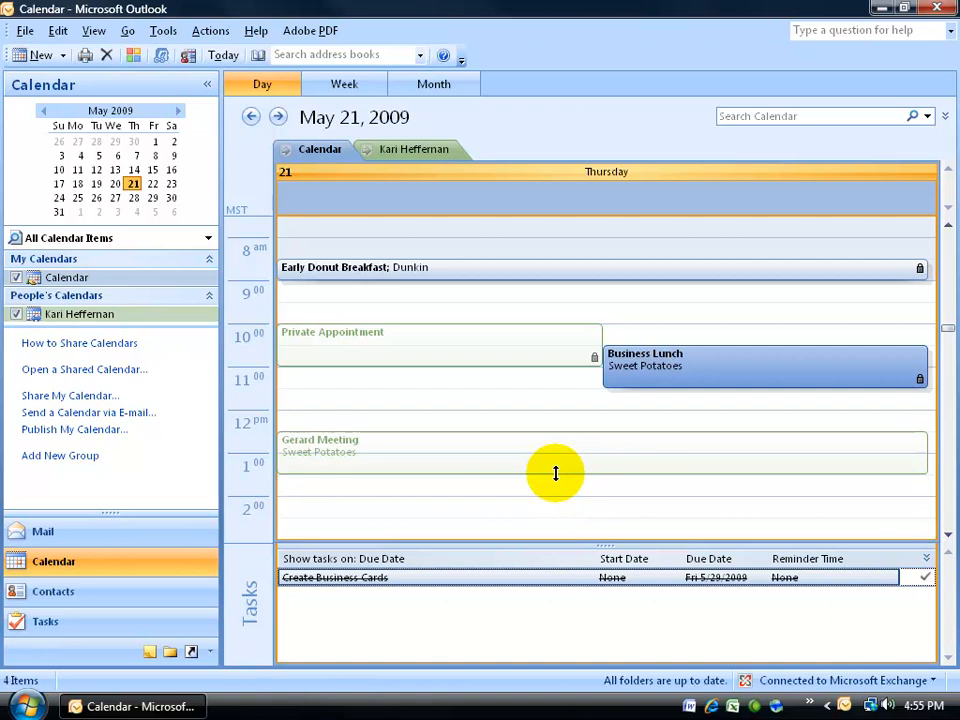
click(135, 199)
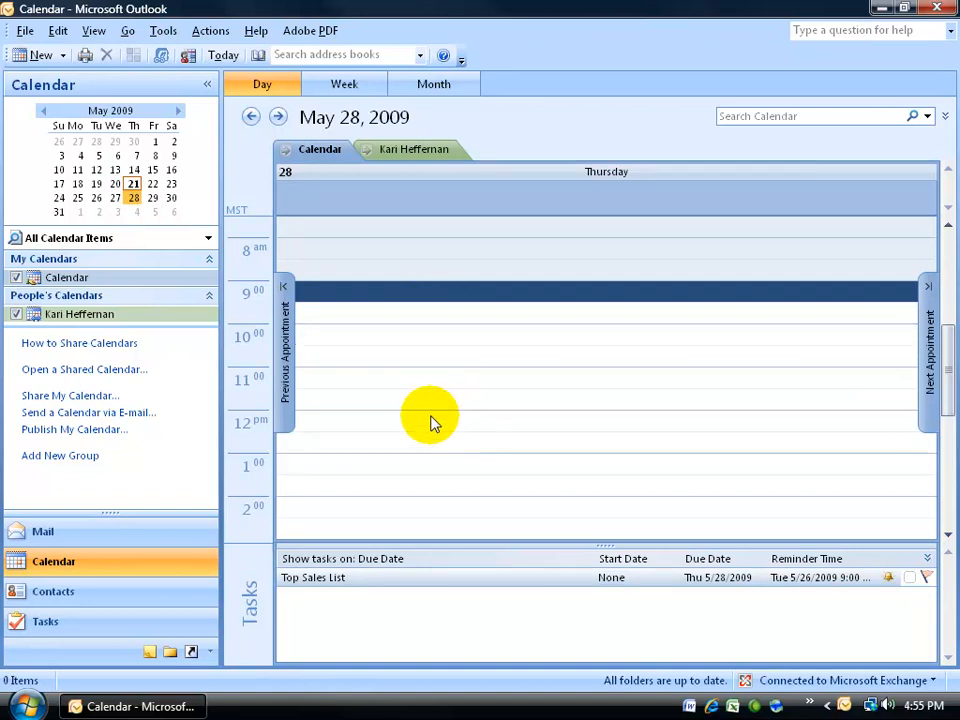
click(134, 184)
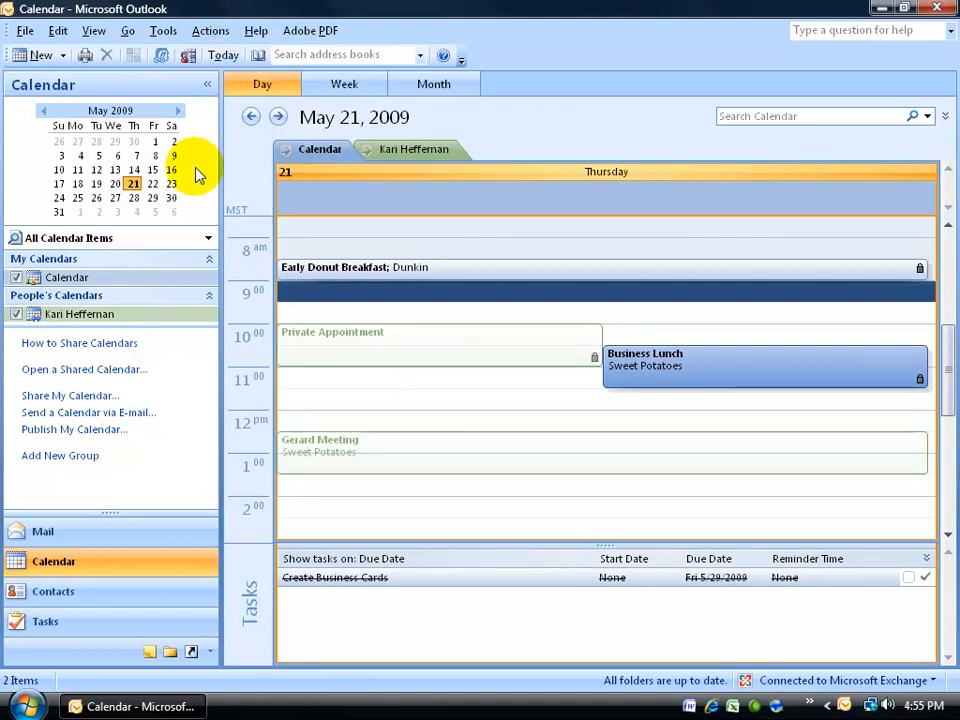
Return the two calendars to side-by-side view for May 21, and hide and redisplay the colleague's calendar
right_click(323, 155)
click(340, 228)
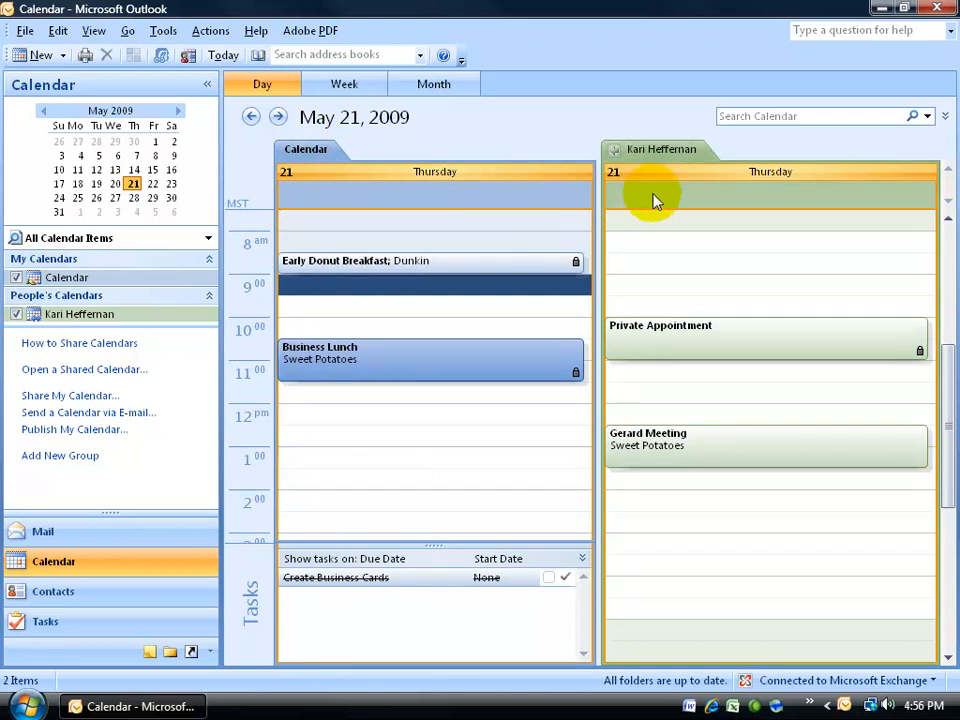
click(17, 314)
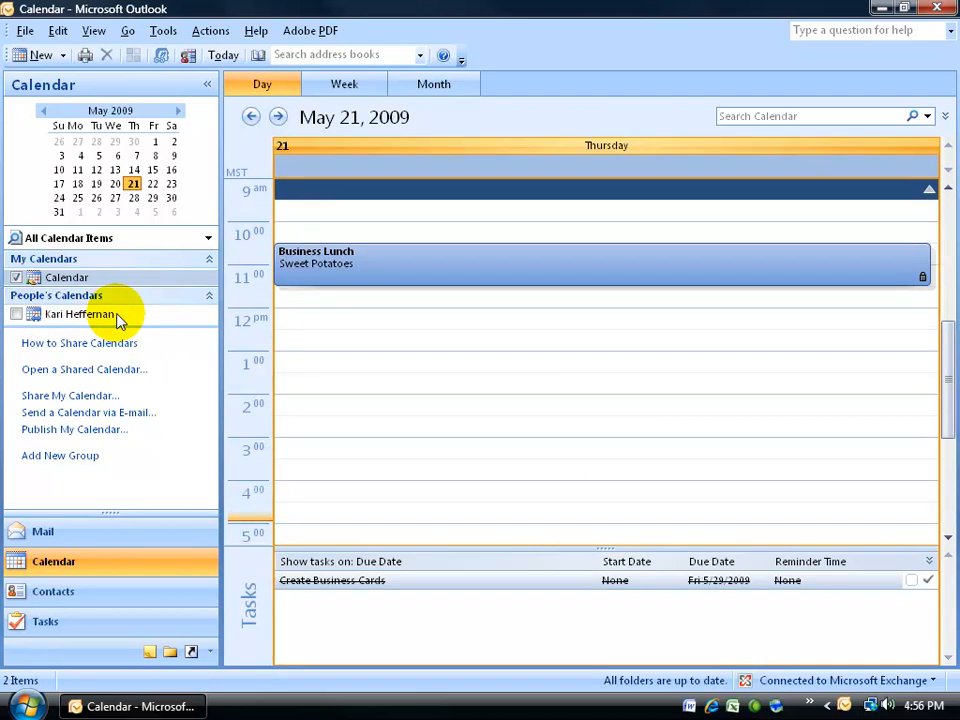
click(16, 314)
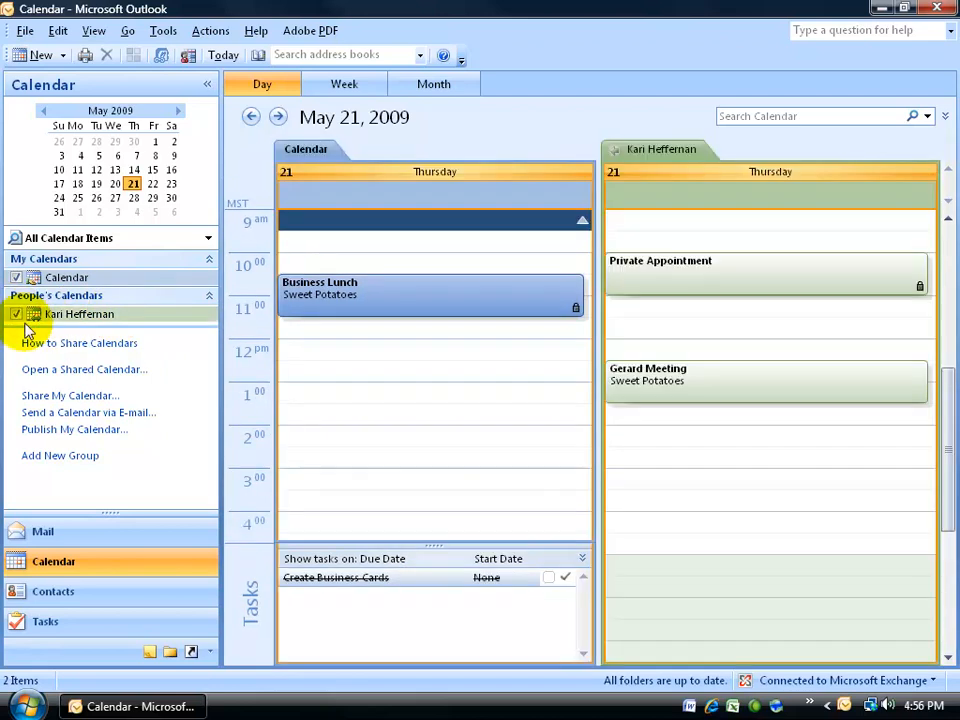
Hide the colleague's shared calendar and remove it from People's Calendars
click(16, 314)
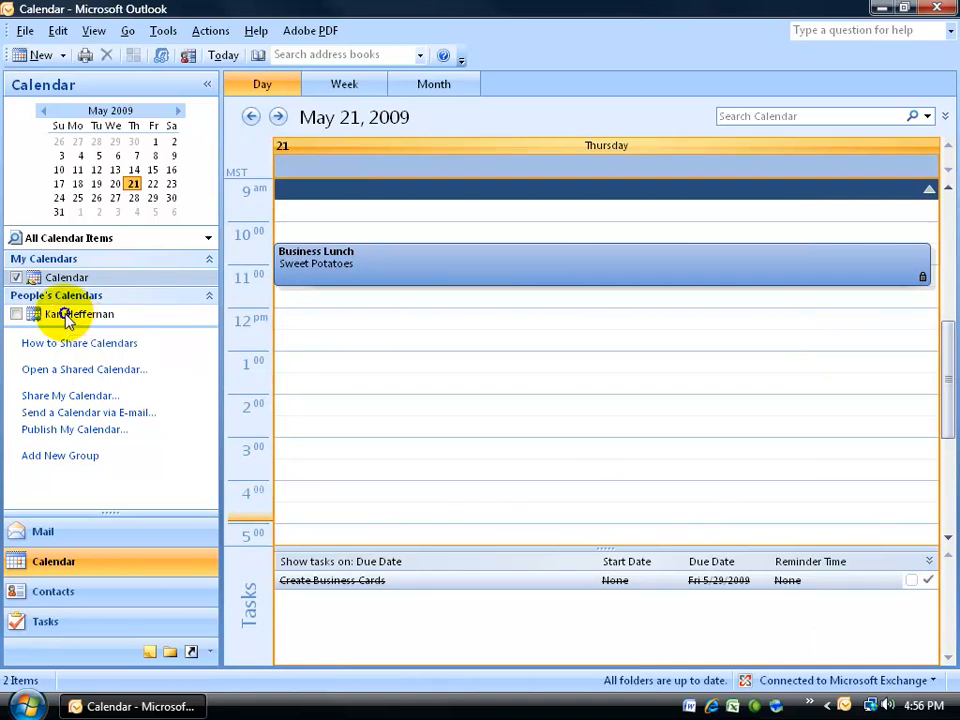
right_click(66, 316)
click(88, 458)
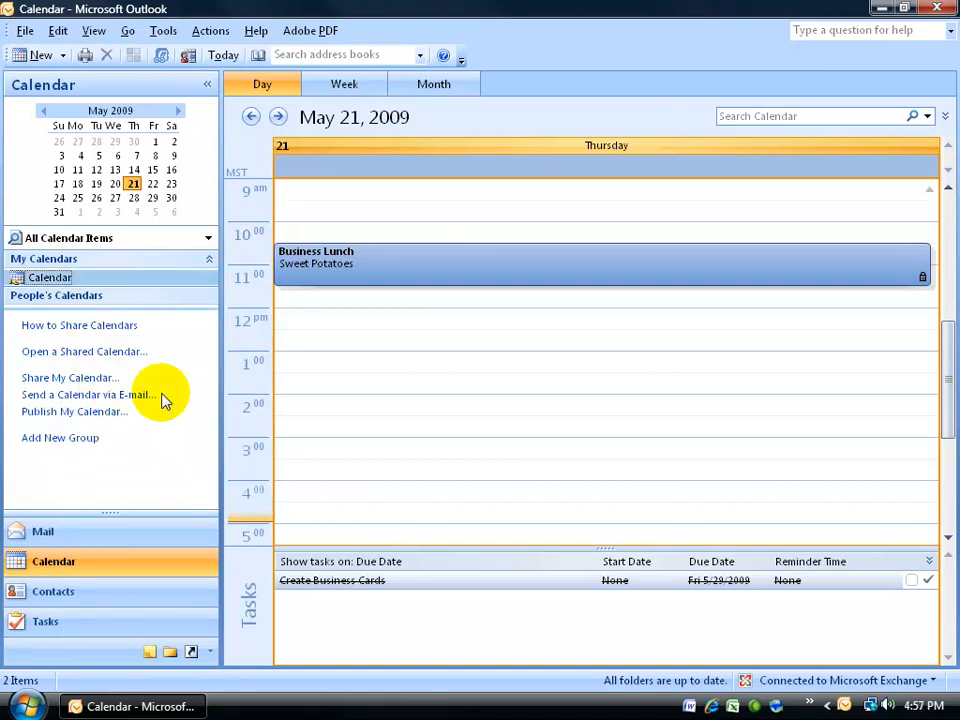
Examine the sharing permissions of the main calendar and leave them without making changes
right_click(55, 277)
click(124, 557)
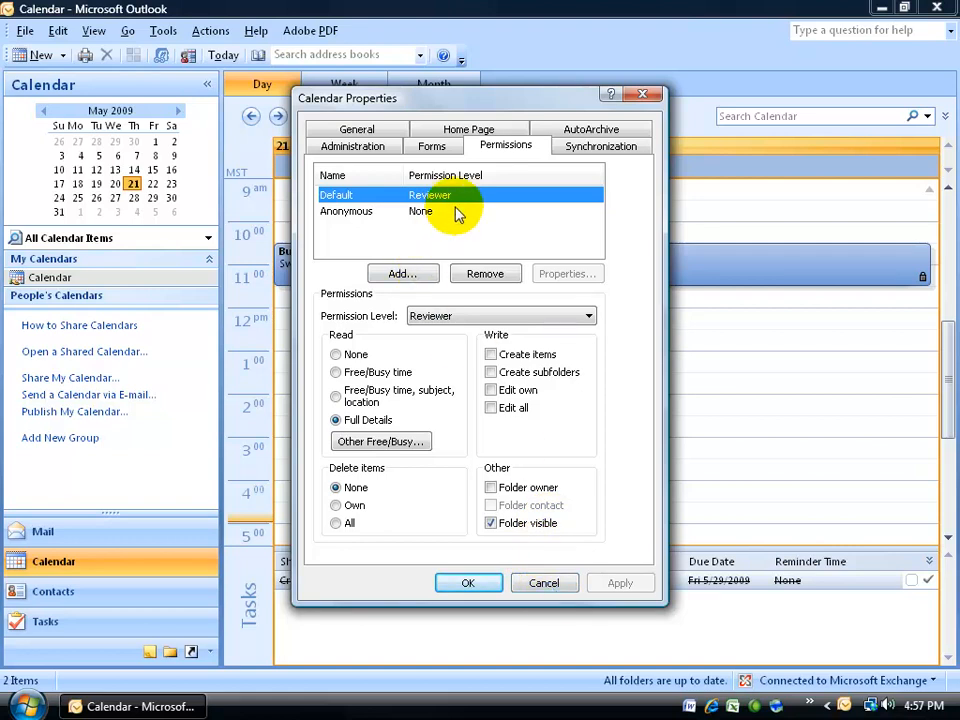
click(546, 584)
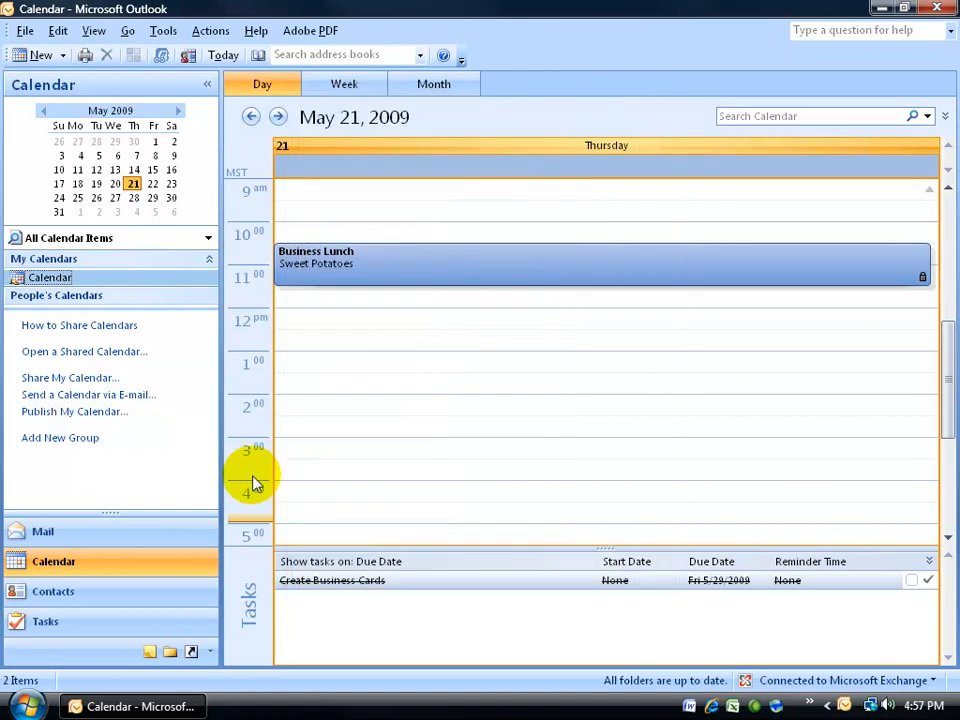
Create a sharing invitation for the calendar that also requests permission to view the recipient's calendar, addressed to the colleague from the Global Address List
click(60, 378)
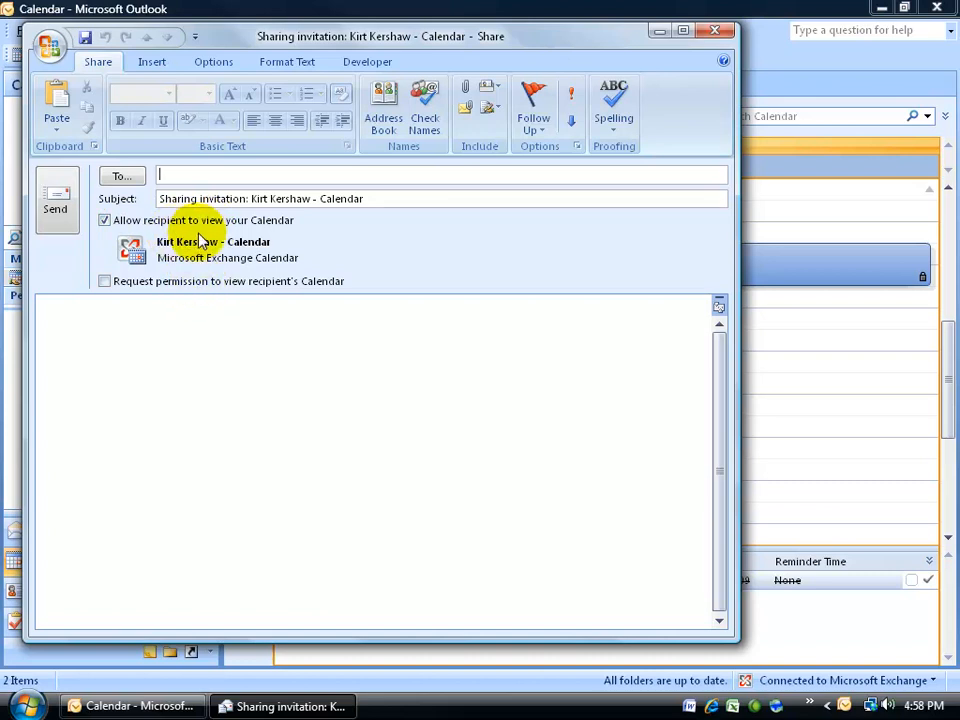
click(106, 283)
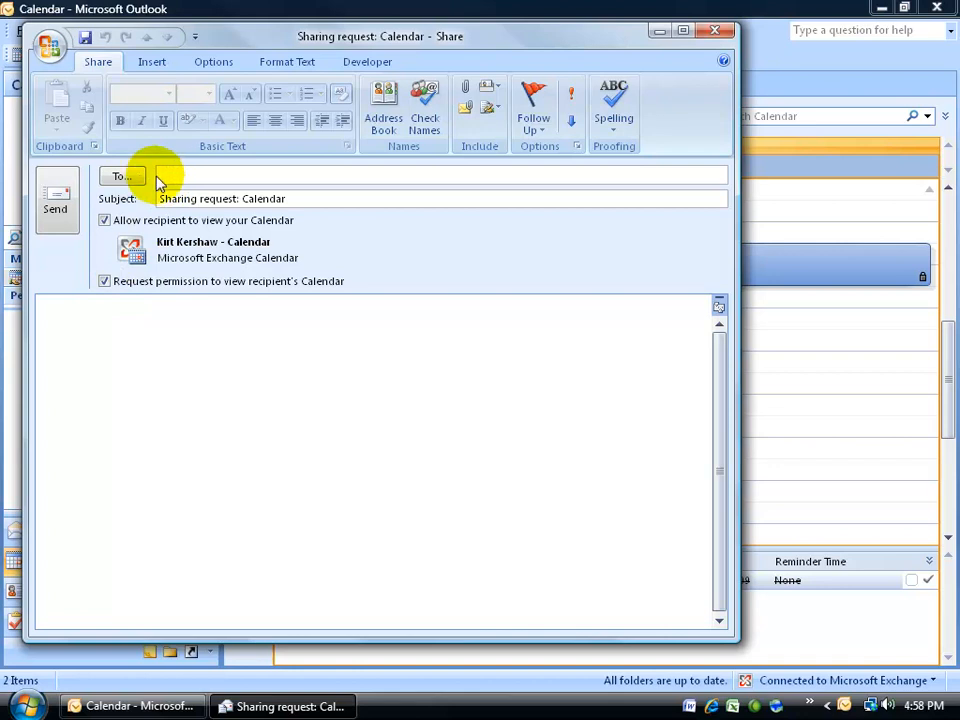
click(126, 178)
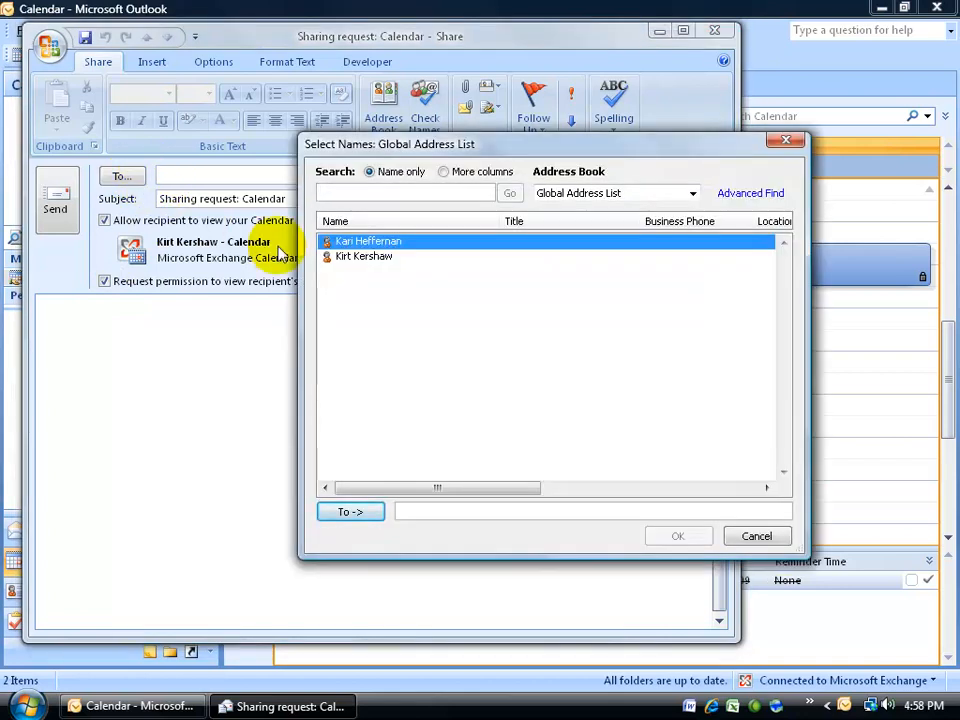
double_click(355, 242)
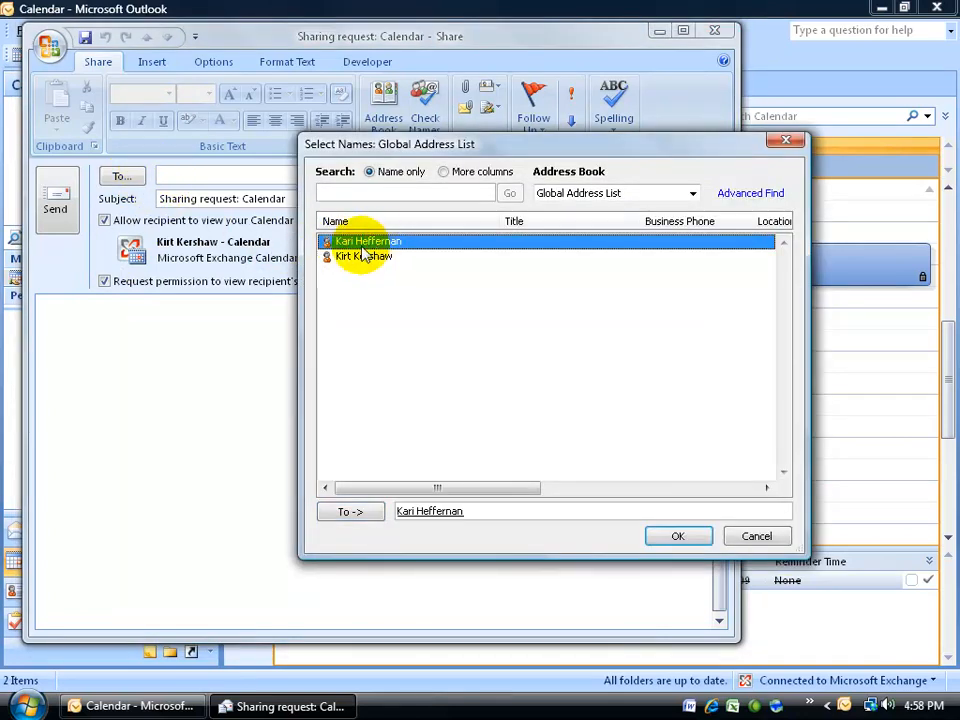
click(668, 538)
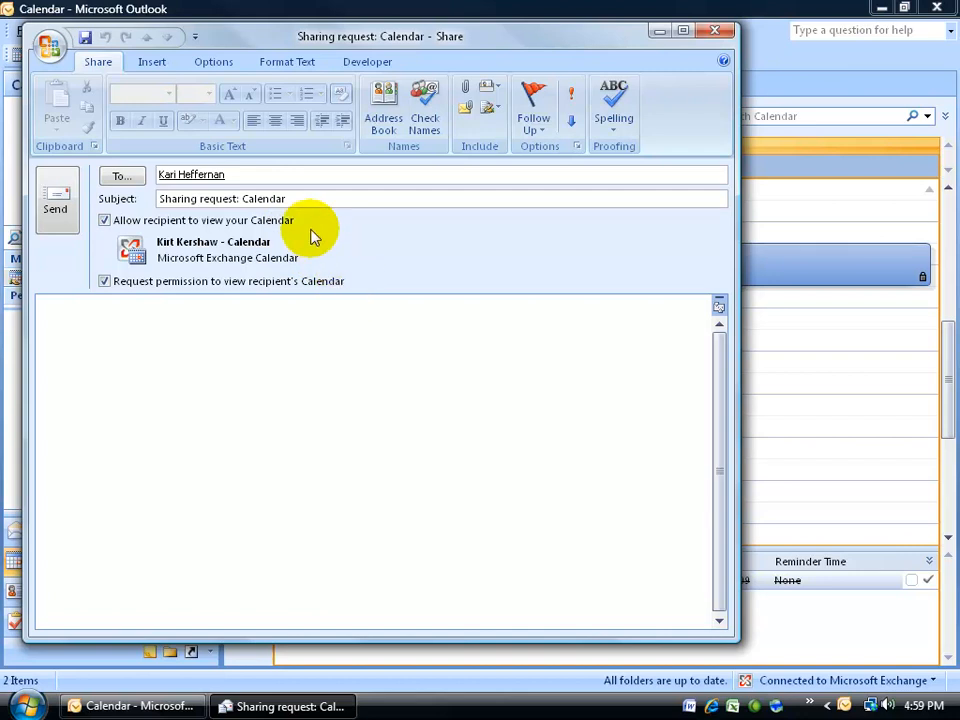
Send the sharing request and agree to share the calendar with Reviewer (read-only) permissions
click(55, 203)
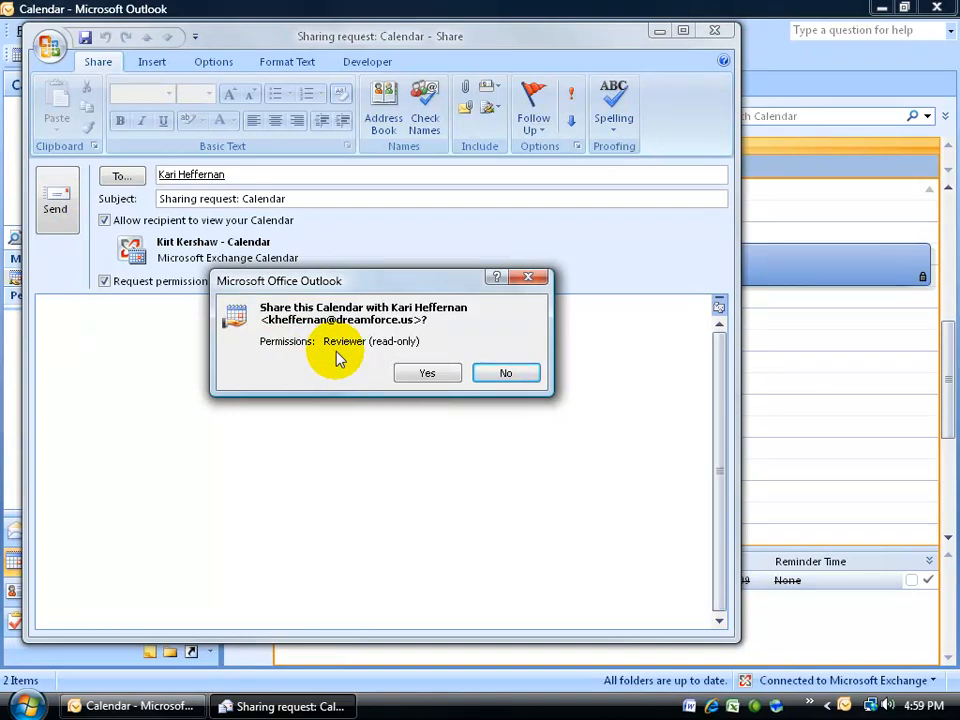
click(427, 372)
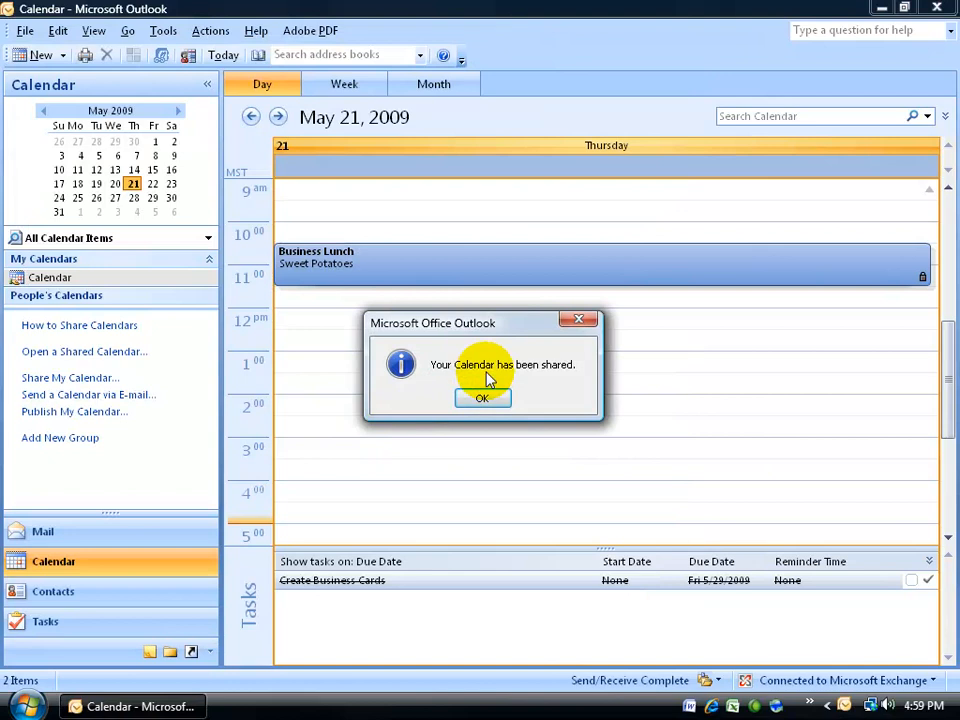
click(487, 398)
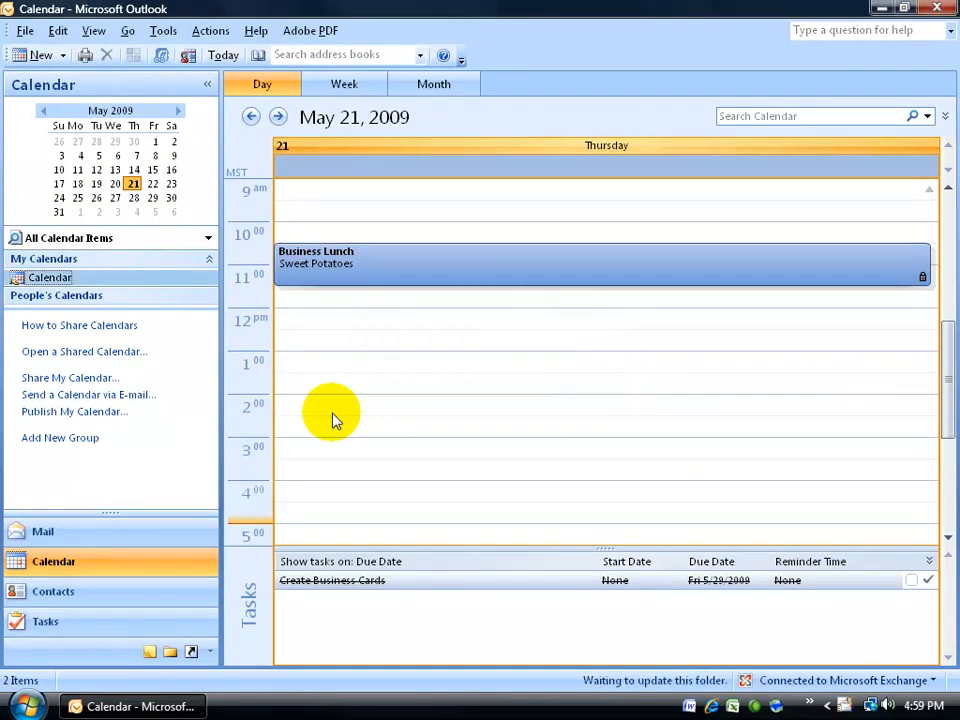
Check the colleague's permission level in the main calendar's sharing permissions, leaving the settings as they are
right_click(55, 283)
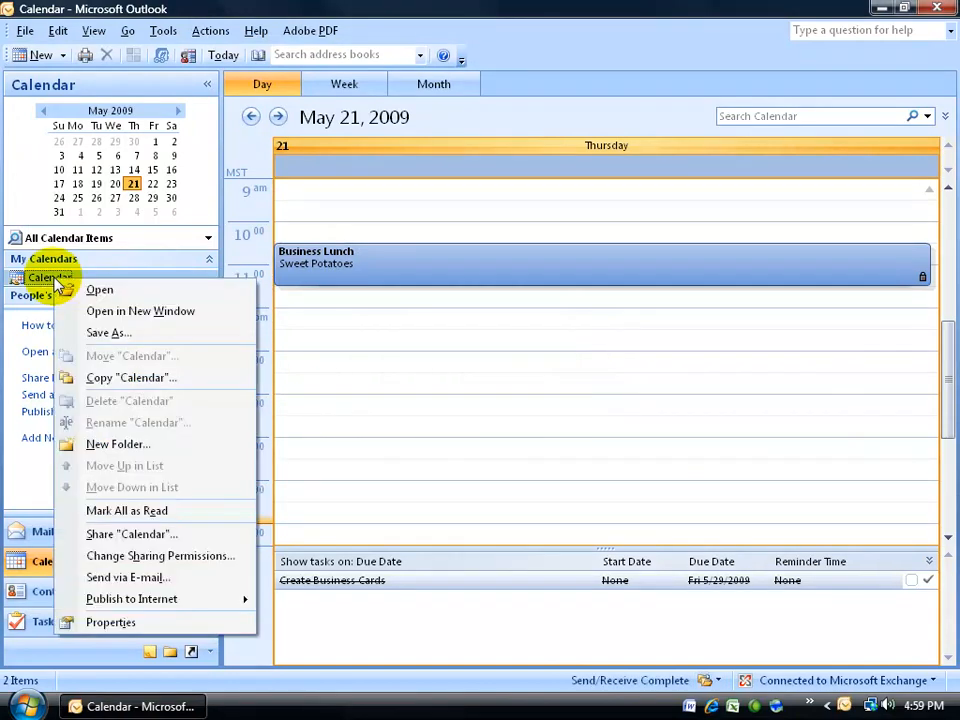
click(122, 558)
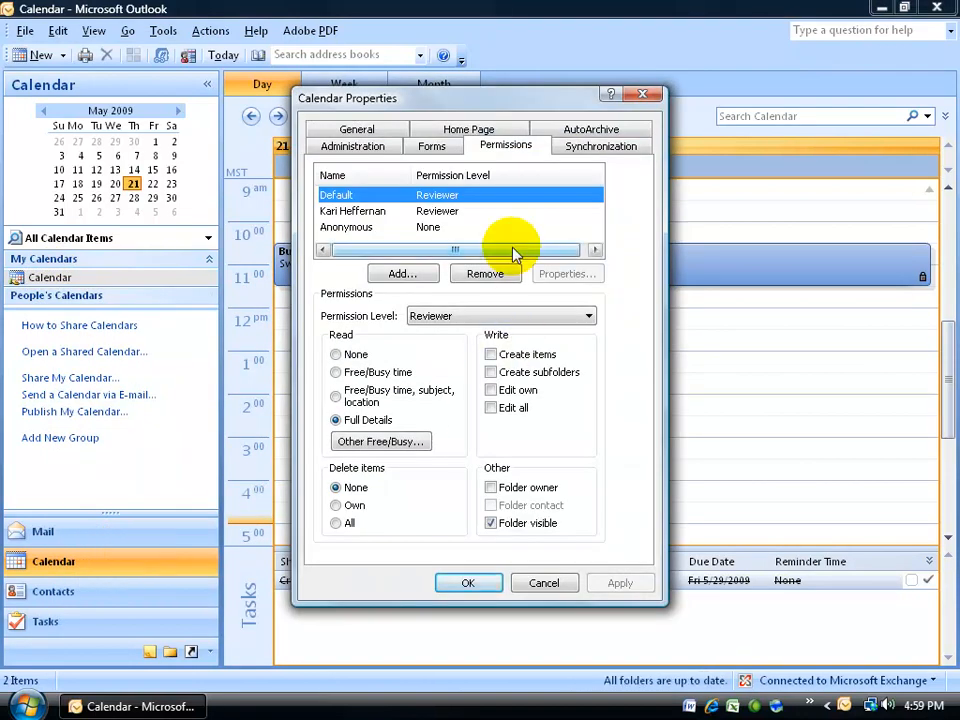
click(367, 212)
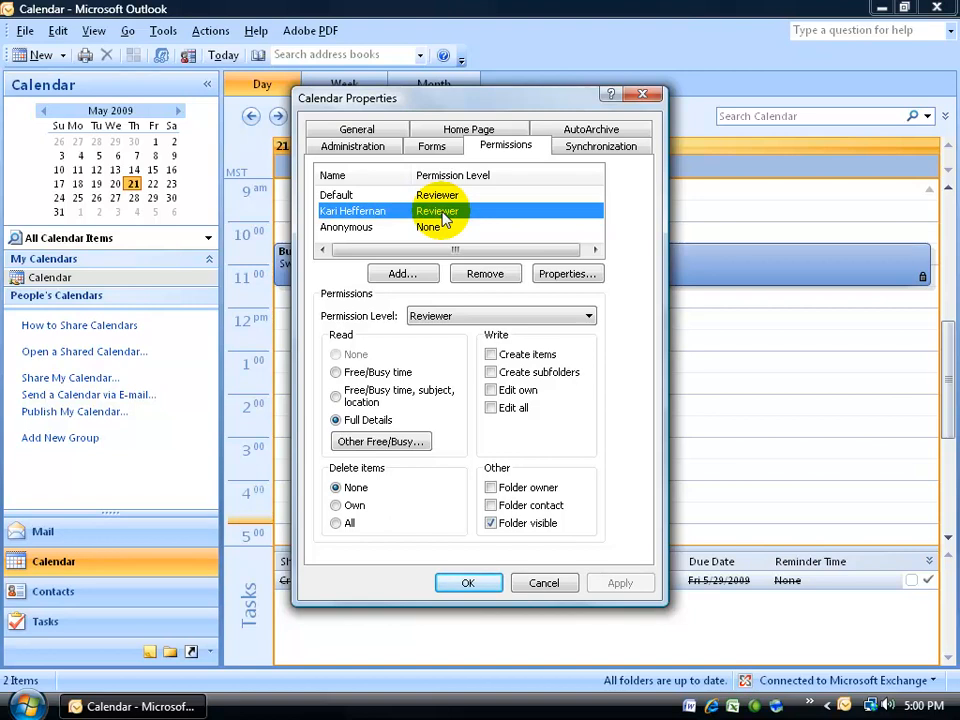
click(467, 583)
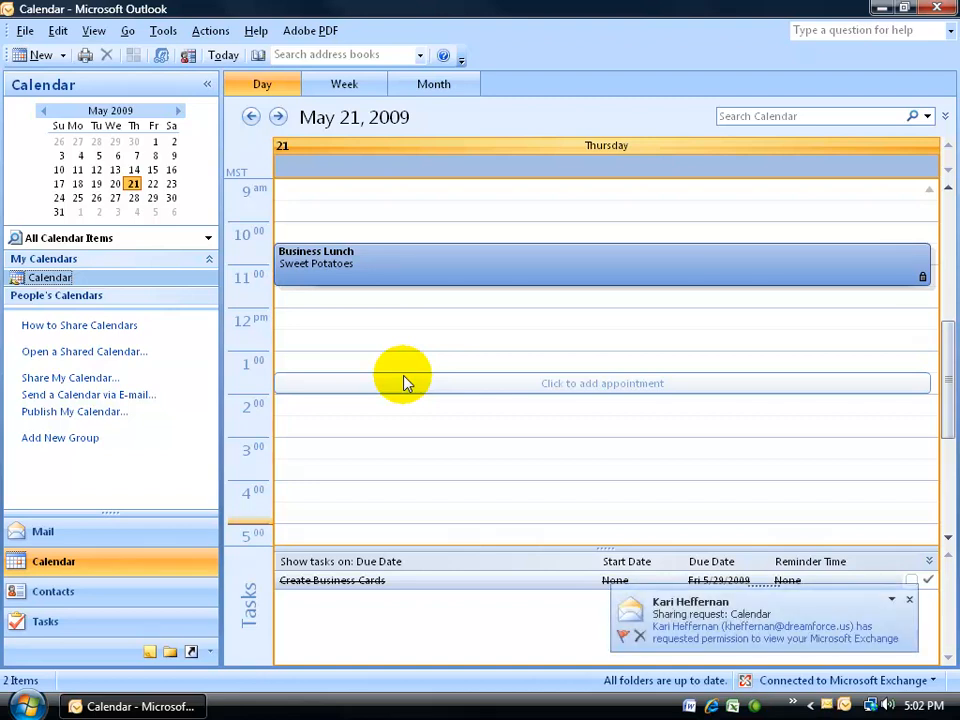
Allow the colleague's incoming sharing request for the calendar with Reviewer (read-only) permissions, and delete the request message
click(700, 608)
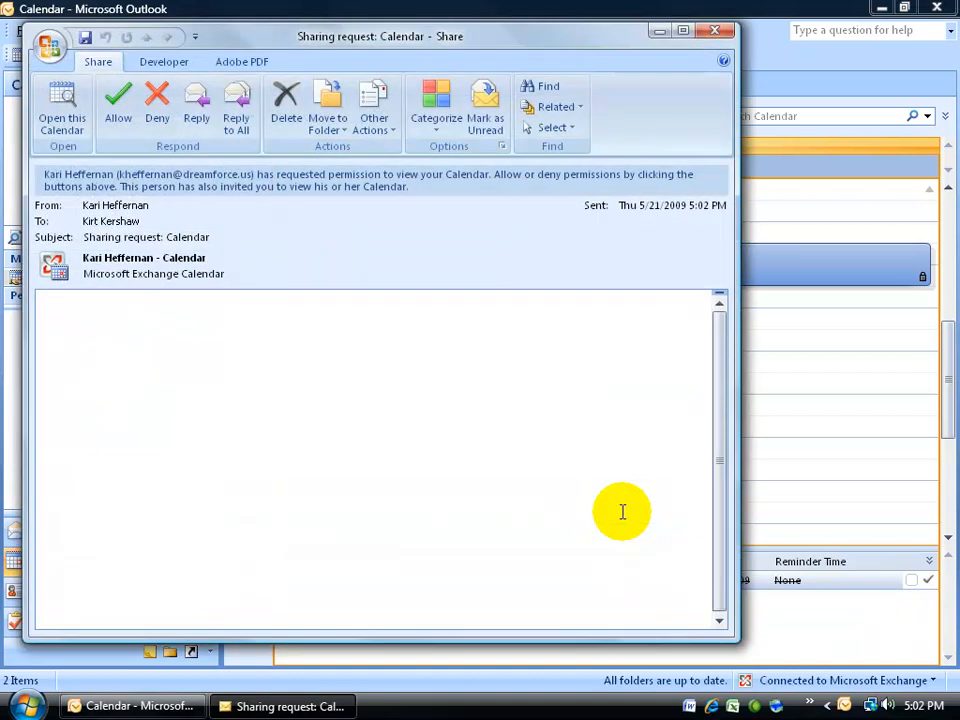
click(682, 31)
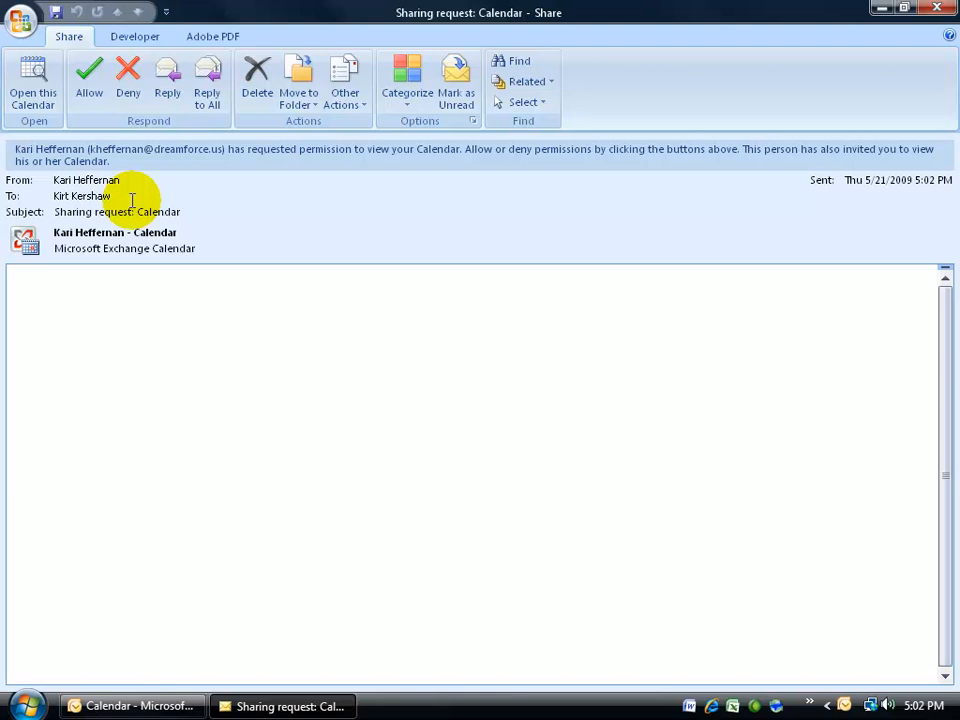
click(88, 84)
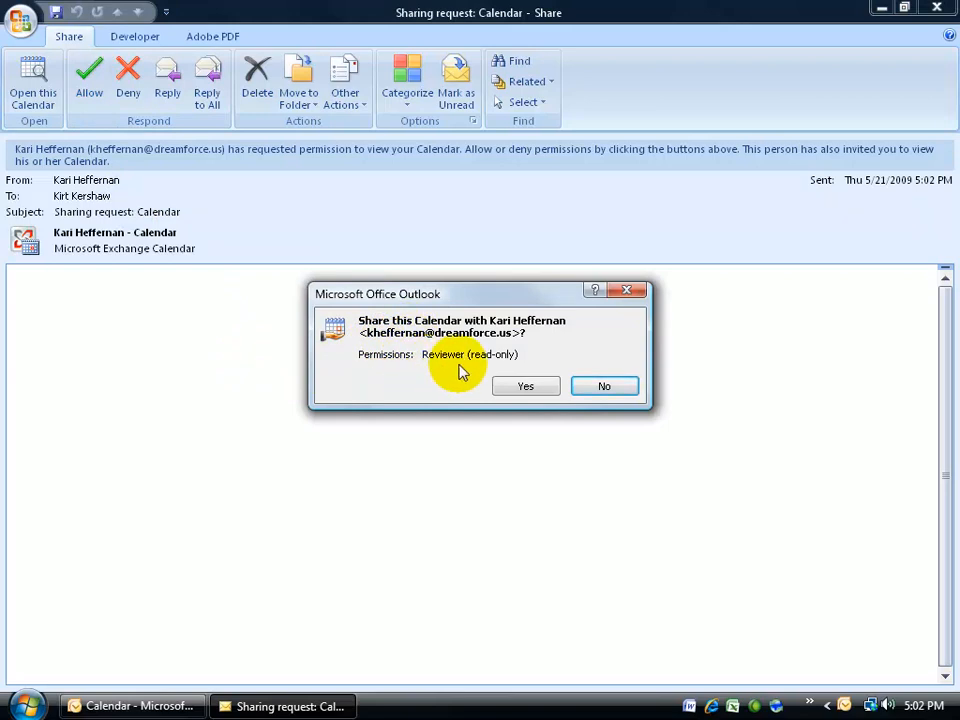
click(521, 386)
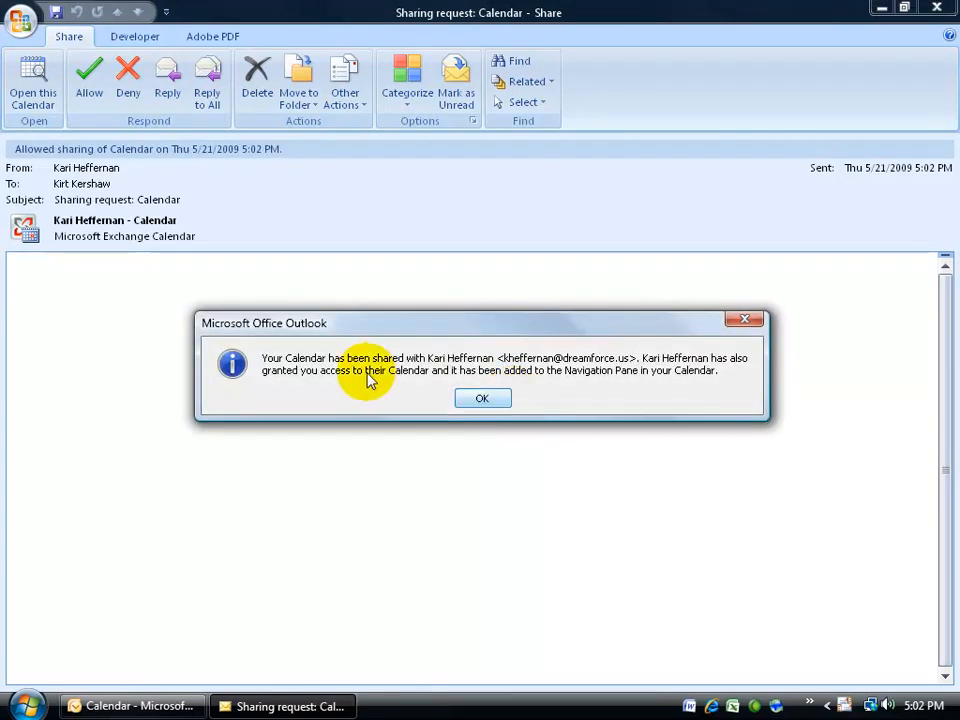
click(481, 398)
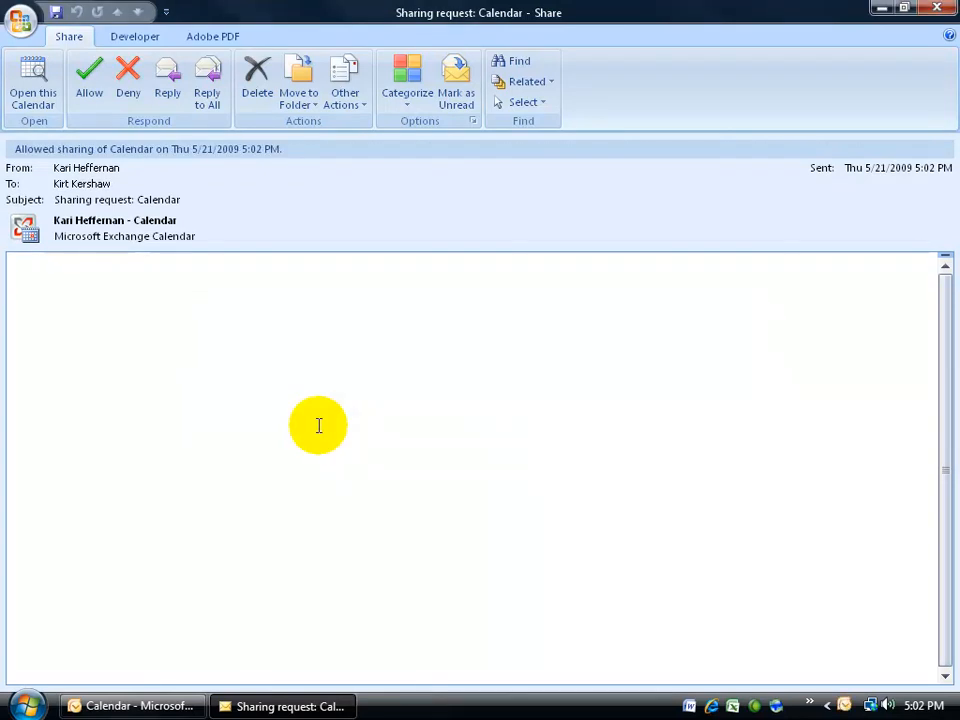
click(256, 74)
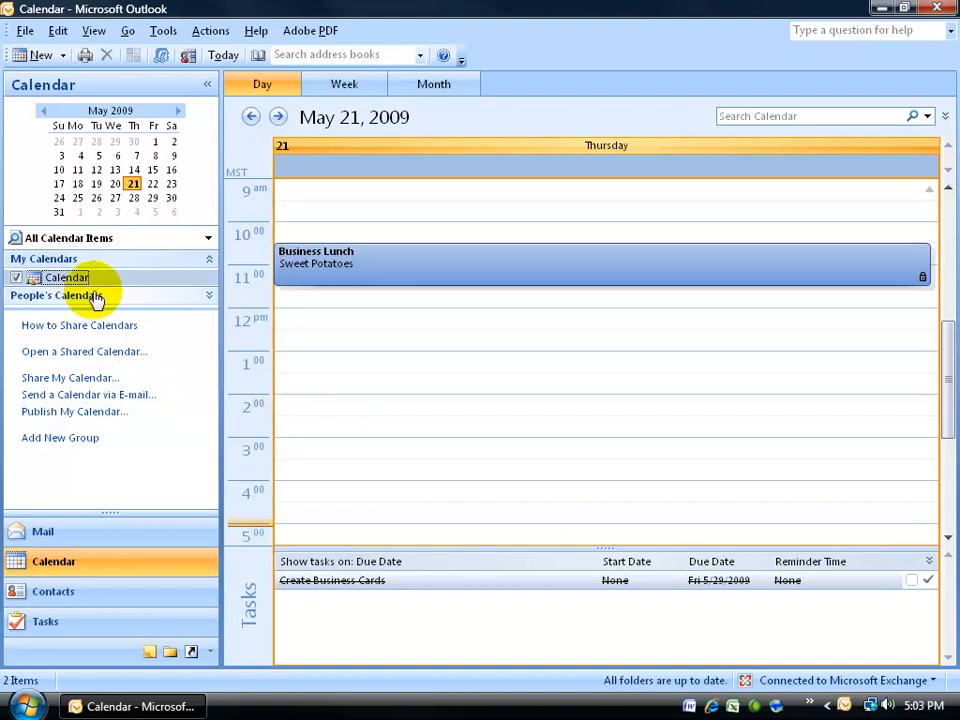
Open the sharing permissions of the main calendar under My Calendars
right_click(66, 279)
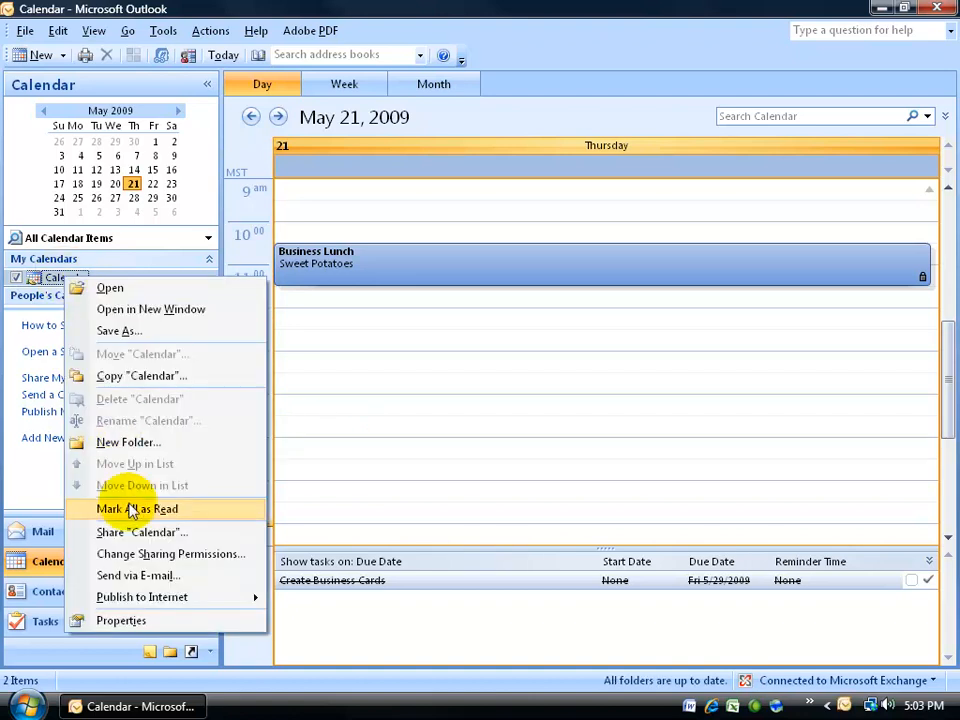
click(145, 554)
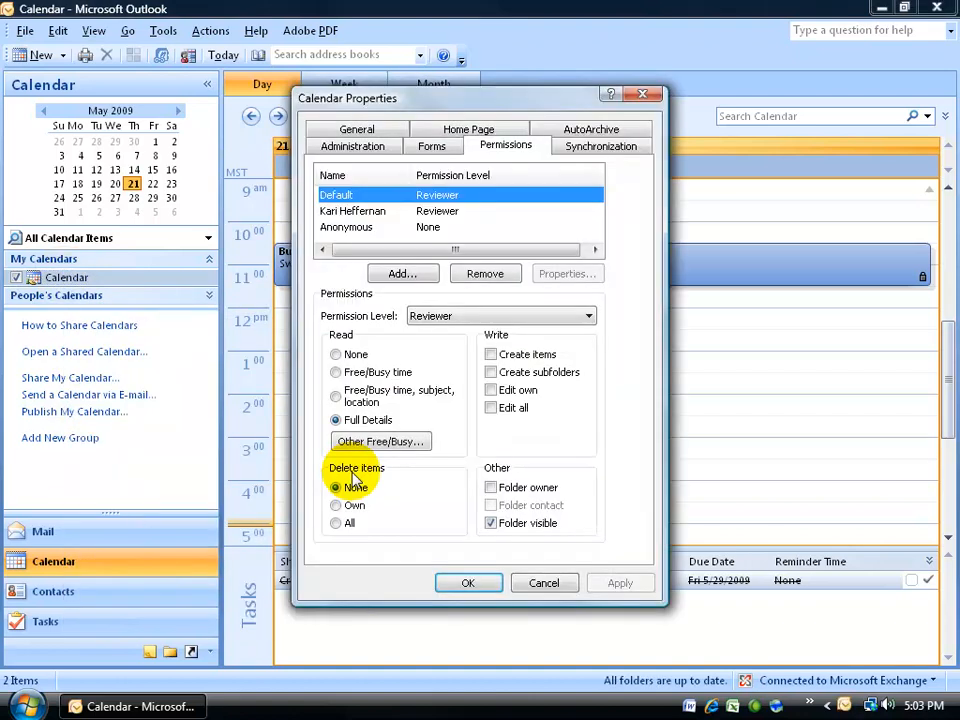